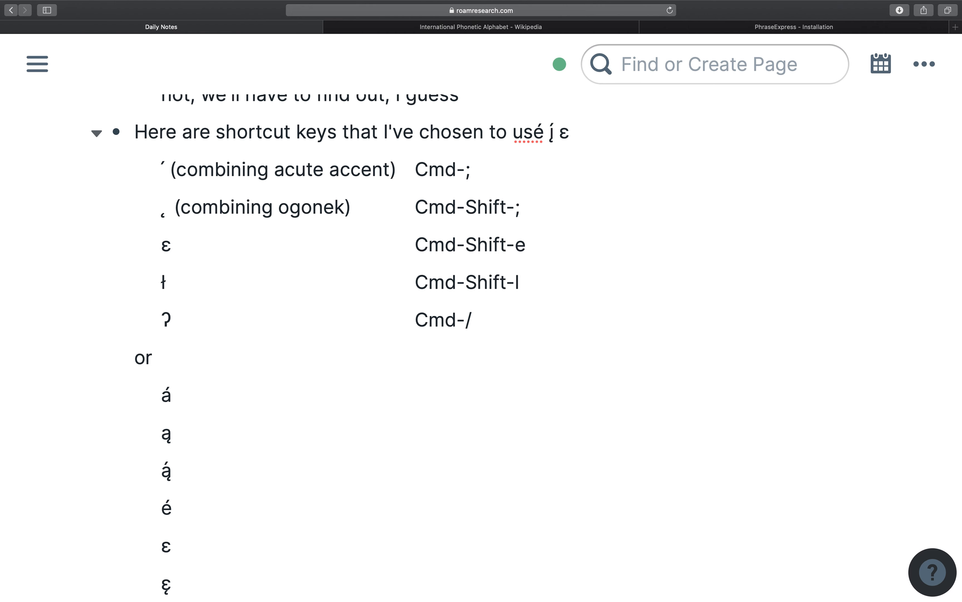
# Step: Insert the characters ł and ʔ at the end of the "Here are shortcut keys" line using their assigned hotkeys
pyautogui.press('super+shift+l')
pyautogui.press('super+slash')
# Step: Switch to PhraseExpress and examine the combining acute accent phrase's description, content, hotkey and execution options
pyautogui.press('super+Tab')
pyautogui.press('super+Tab')
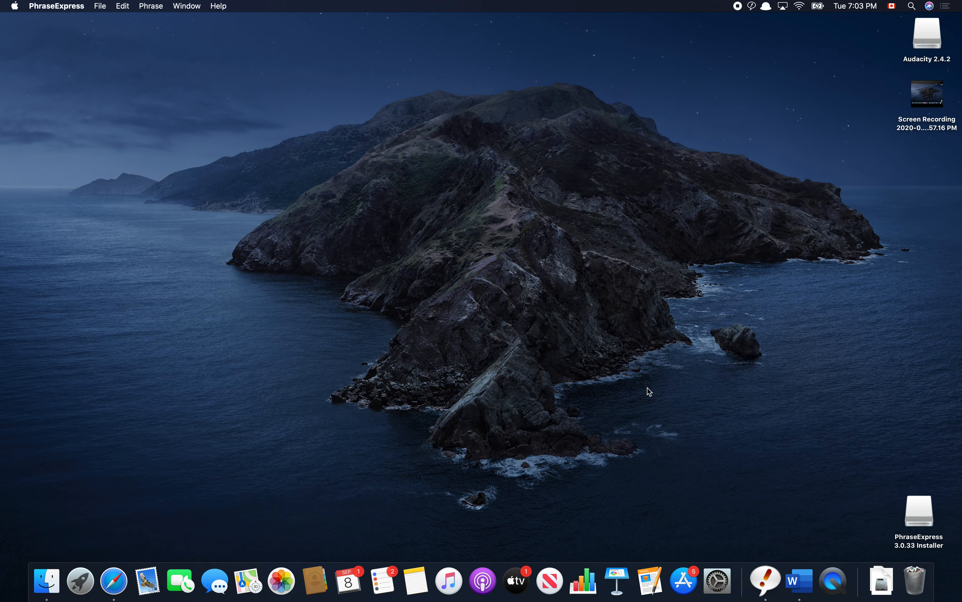
pyautogui.click(765, 581)
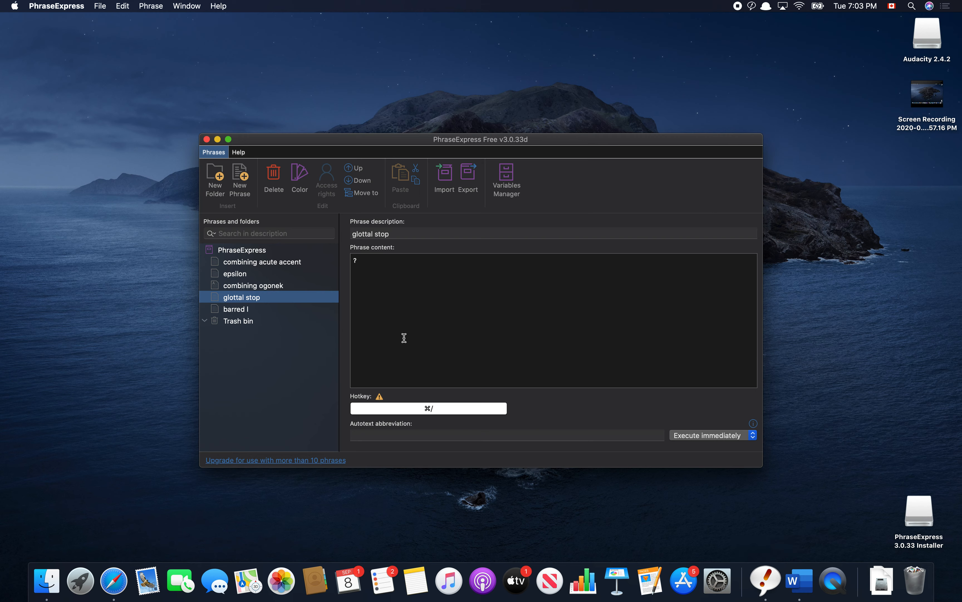
pyautogui.click(244, 266)
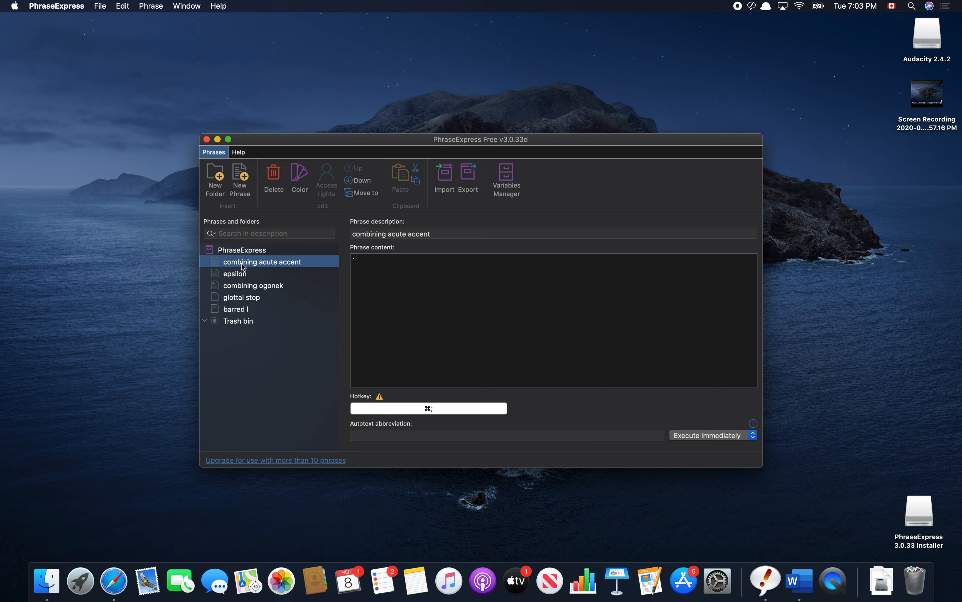
pyautogui.press('super+Tab')
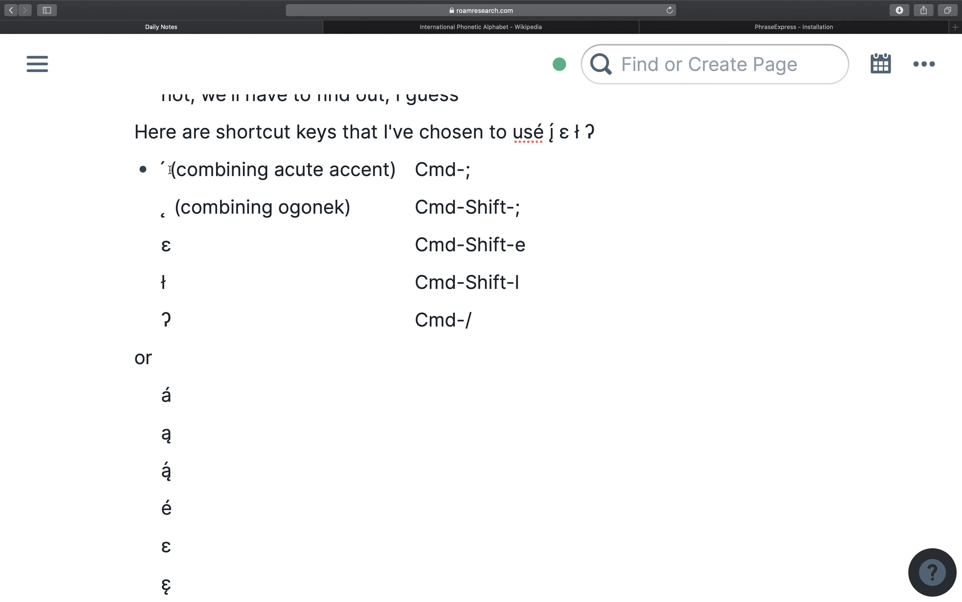
pyautogui.press('super+Tab')
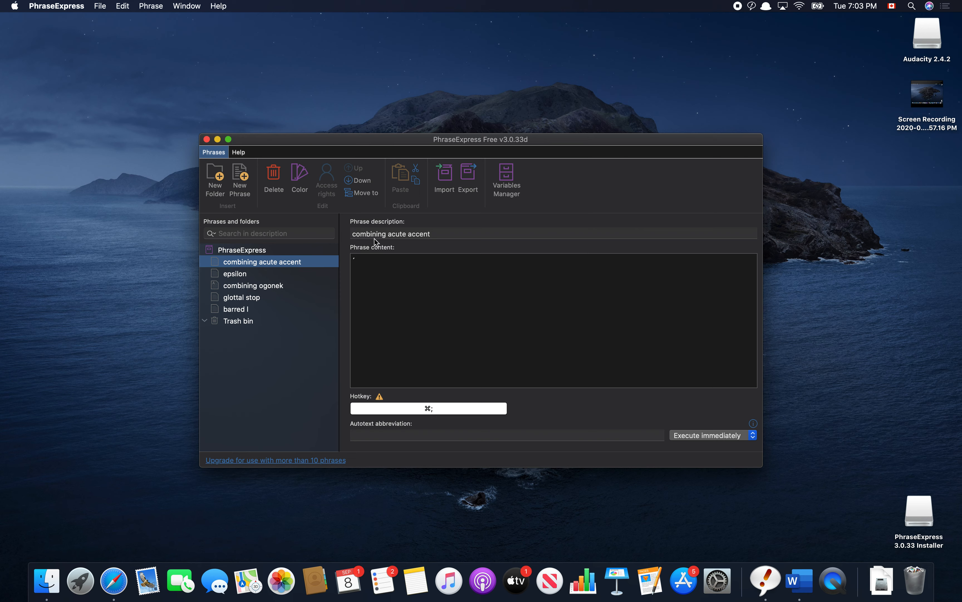
pyautogui.click(443, 231)
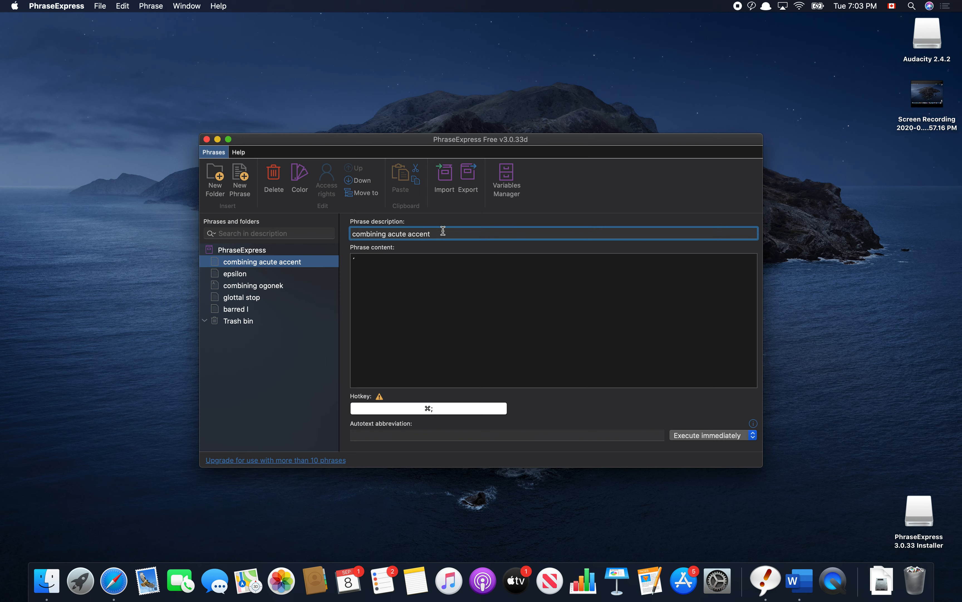
pyautogui.click(382, 271)
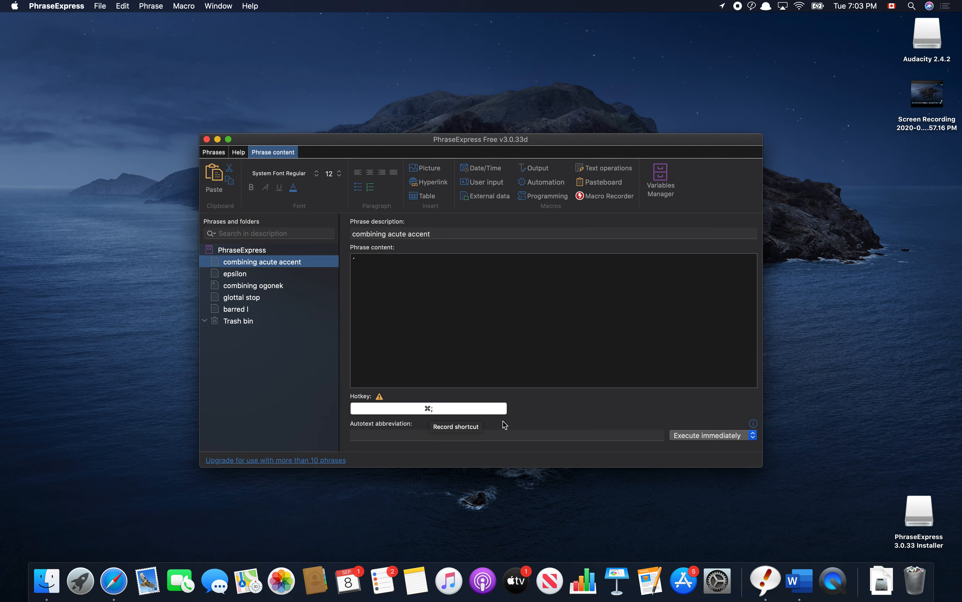
pyautogui.click(756, 439)
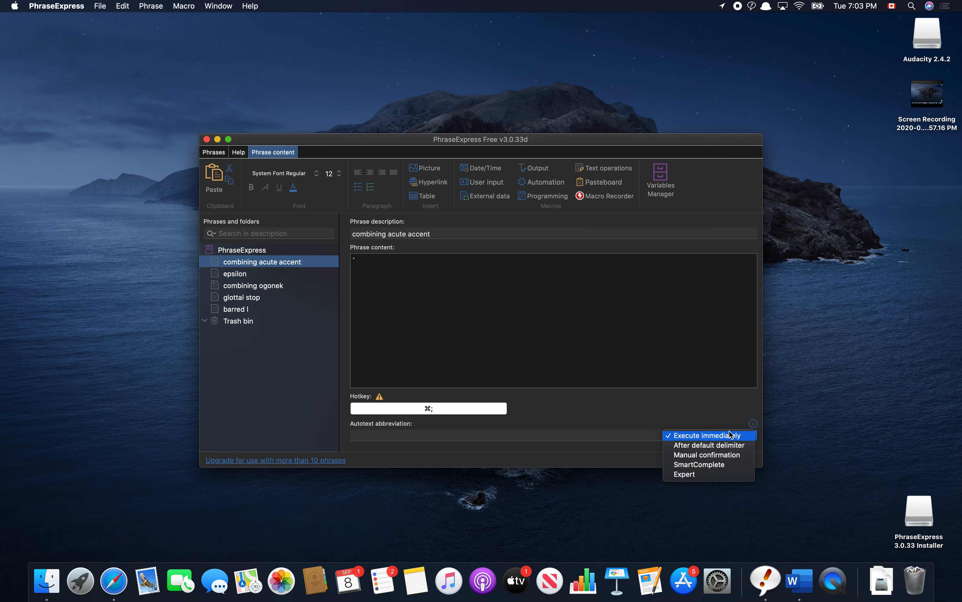
pyautogui.click(718, 439)
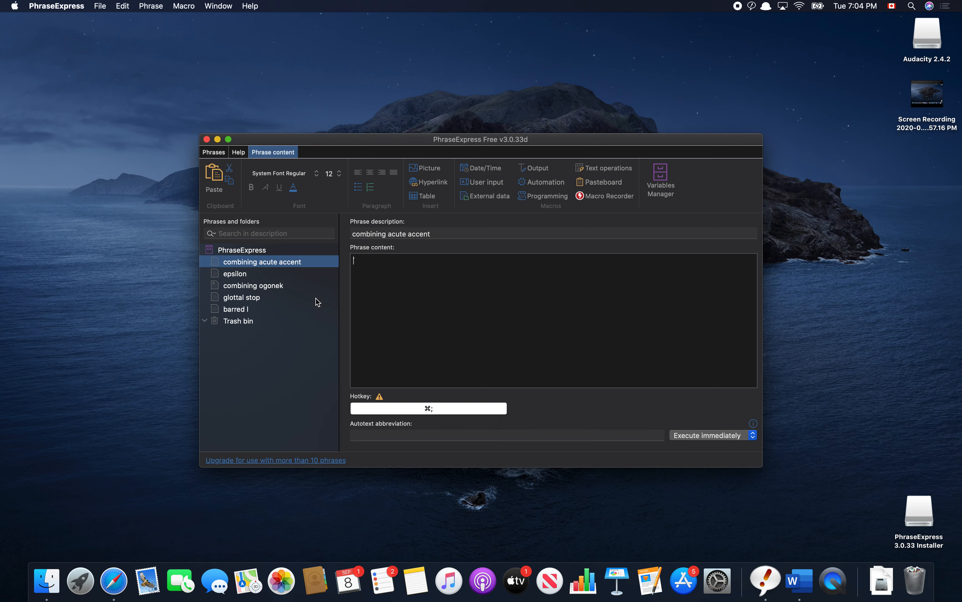
# Step: Review the content and hotkeys of the epsilon and glottal stop phrases
pyautogui.click(245, 276)
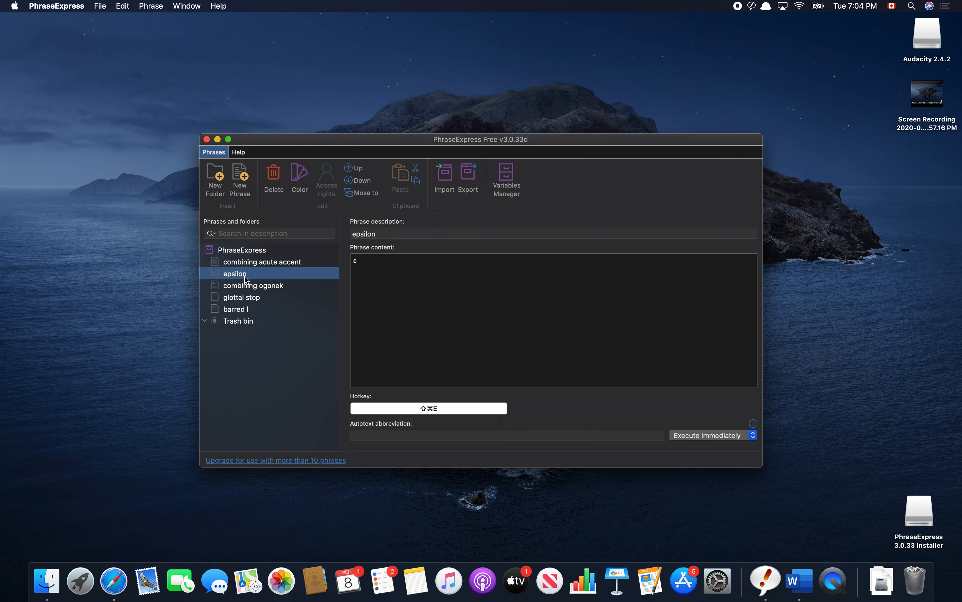
pyautogui.click(358, 264)
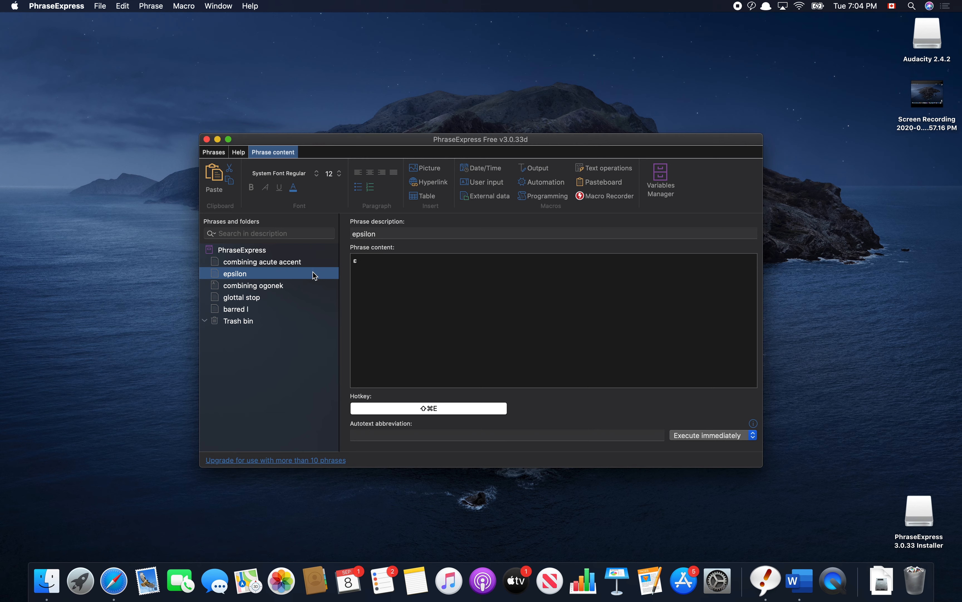
pyautogui.click(262, 297)
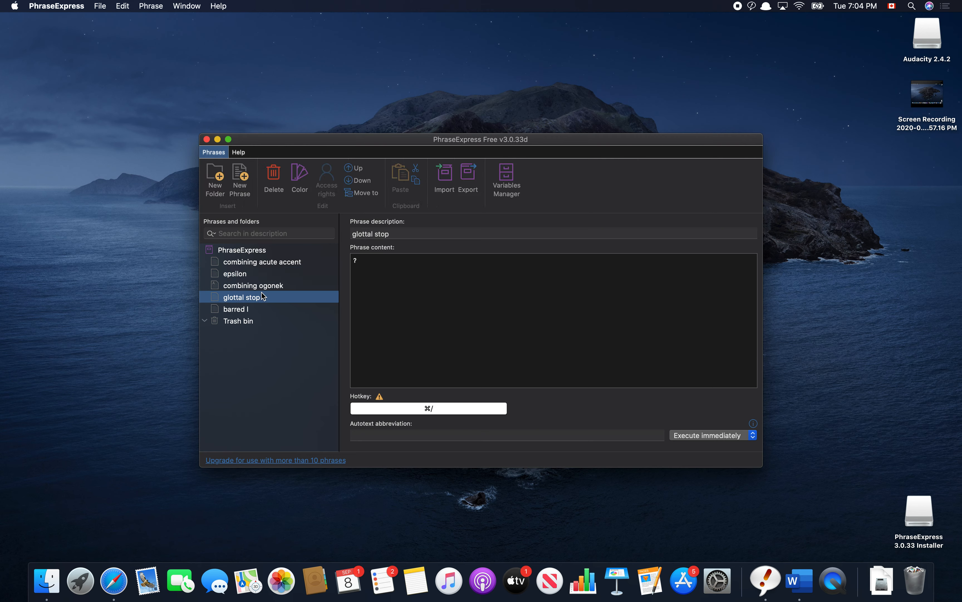
# Step: Create a new phrase described as "schwa" and clear its automatically filled content
pyautogui.click(241, 181)
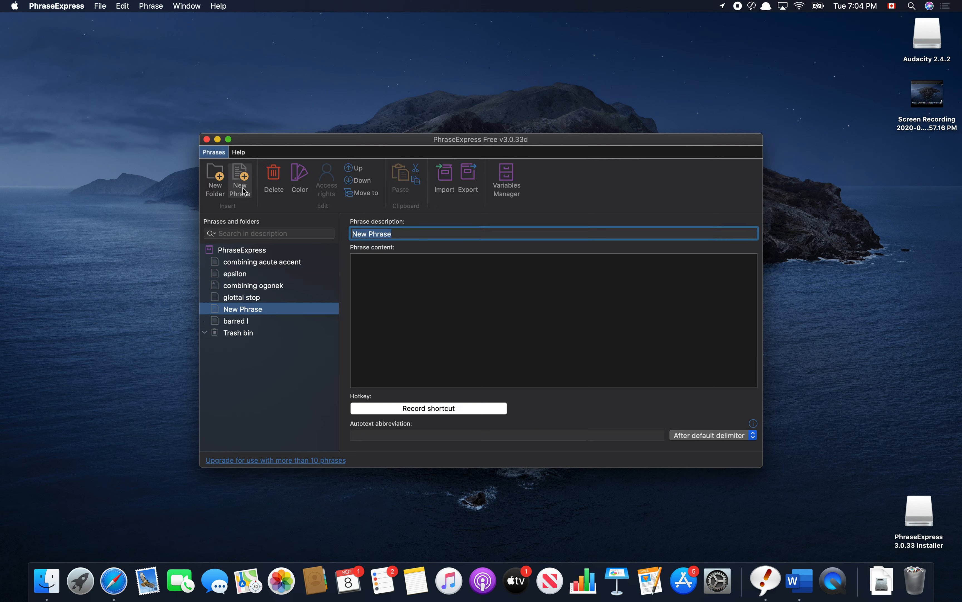
pyautogui.write('schwa')
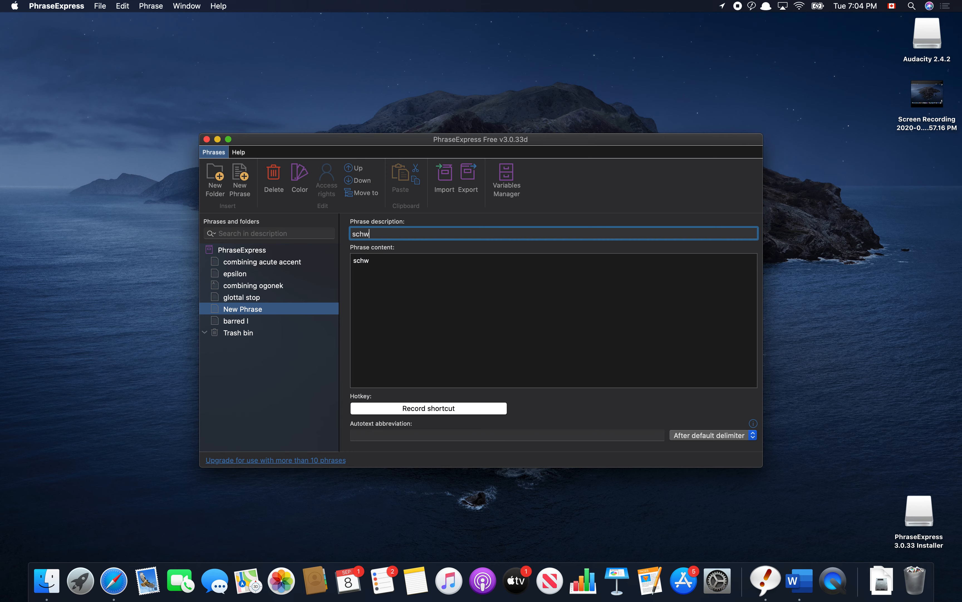
pyautogui.doubleClick(364, 262)
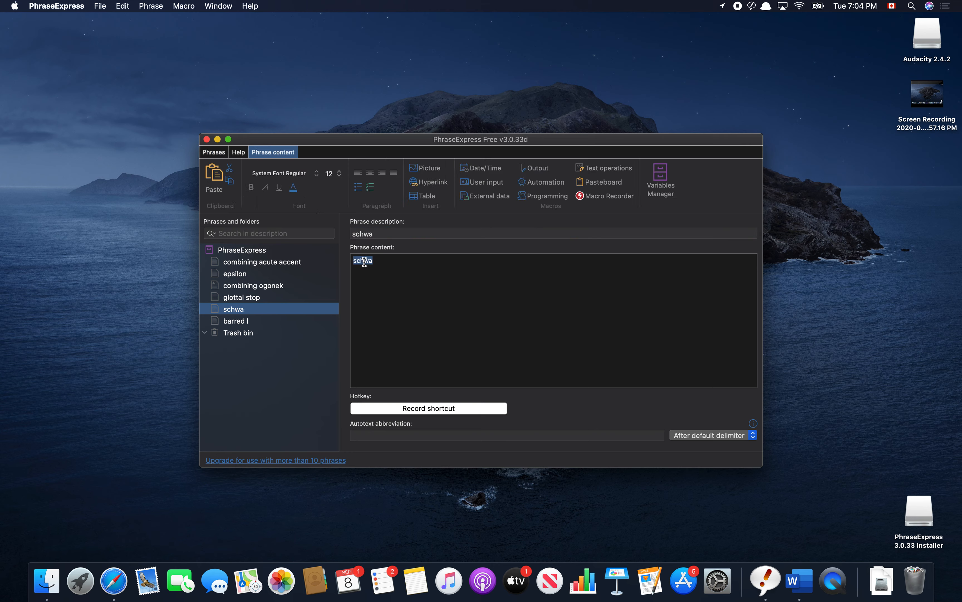
pyautogui.press('BackSpace')
# Step: Try to copy the ə symbol from Wikipedia's IPA vowel chart into the schwa phrase's content
pyautogui.press('super+Tab')
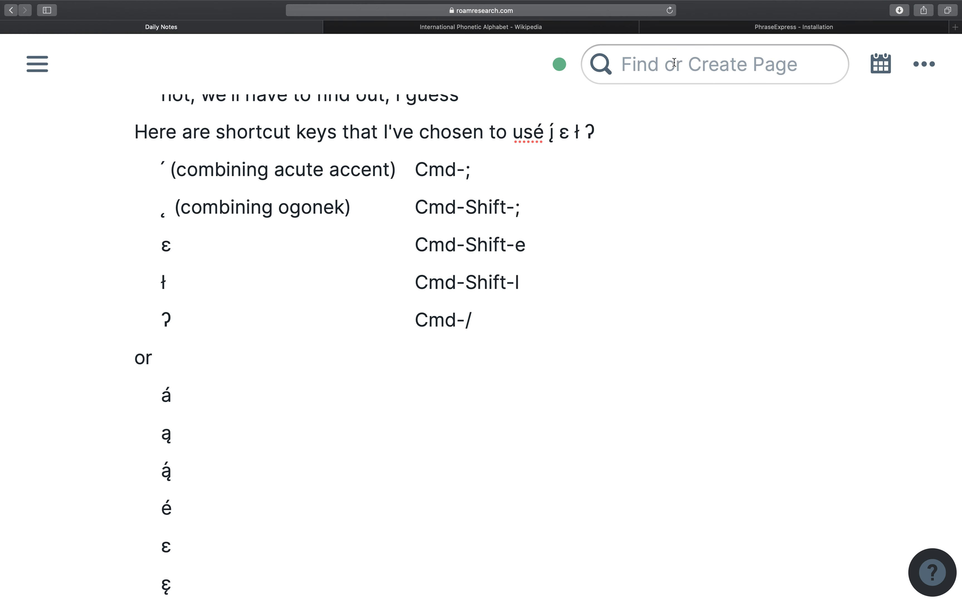
pyautogui.click(553, 30)
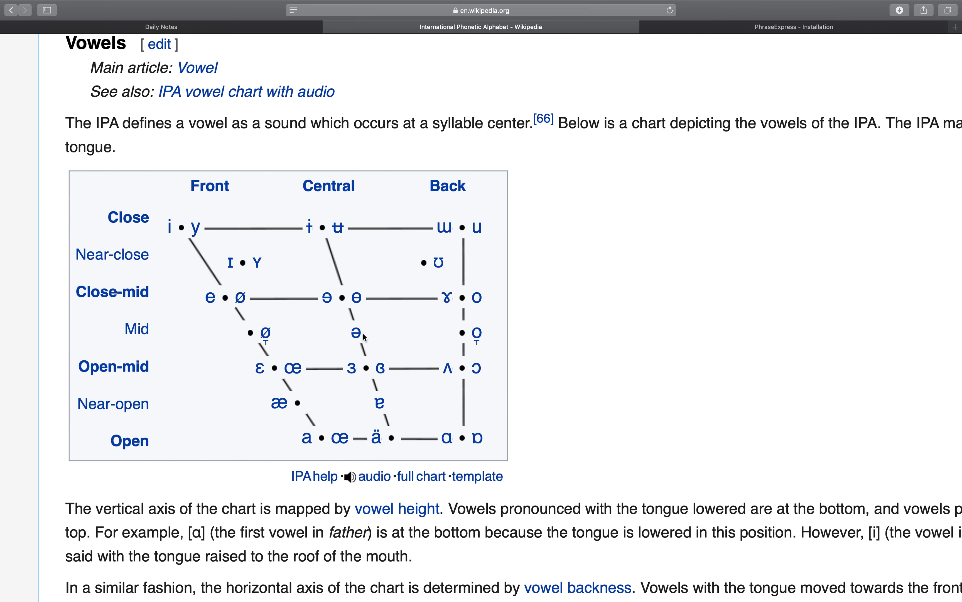
pyautogui.moveTo(363, 334); pyautogui.dragTo(353, 331)
pyautogui.press('super+c')
pyautogui.moveTo(356, 338)
pyautogui.press('super+Tab')
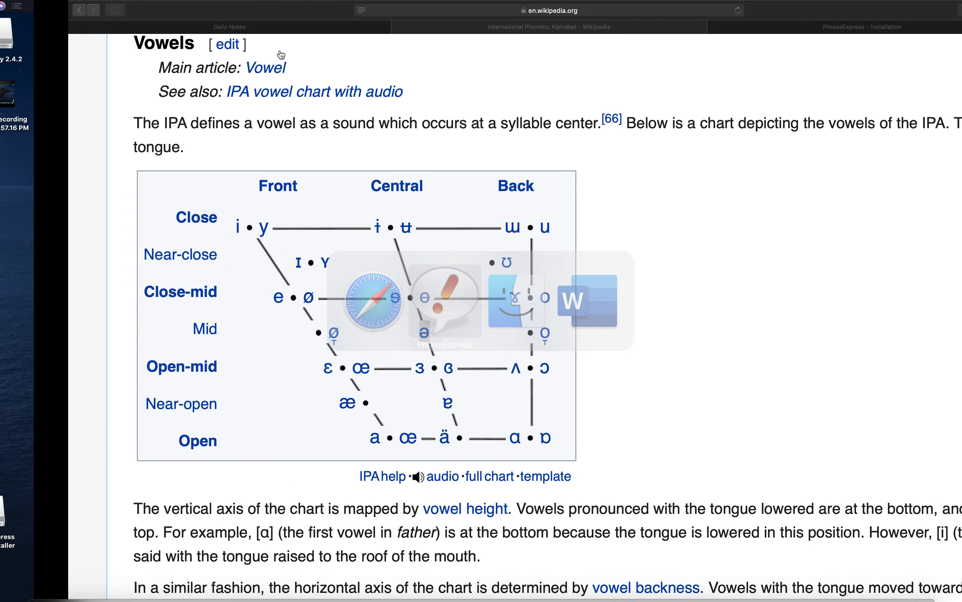
pyautogui.press('super+v')
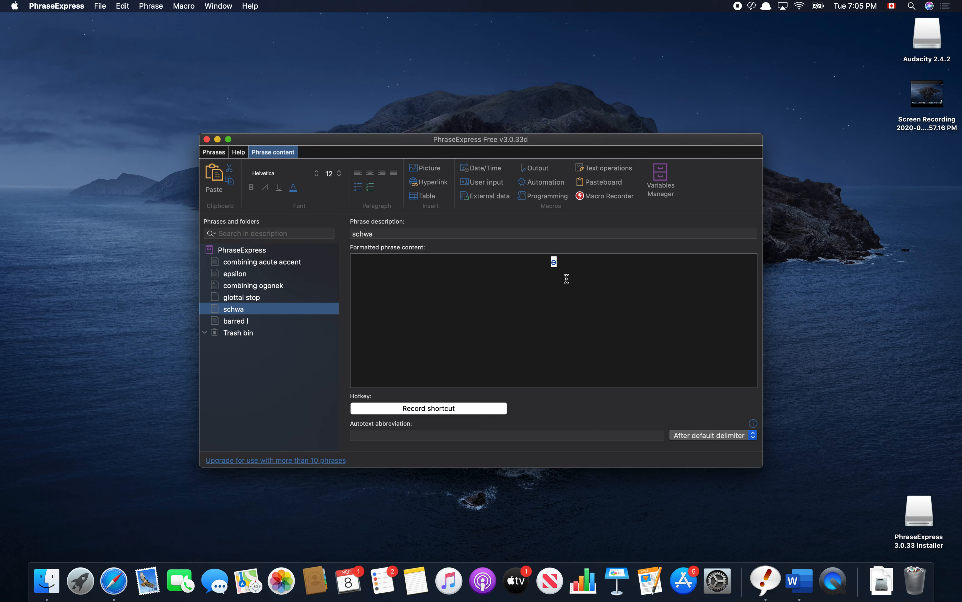
pyautogui.press('BackSpace')
pyautogui.press('super+Tab')
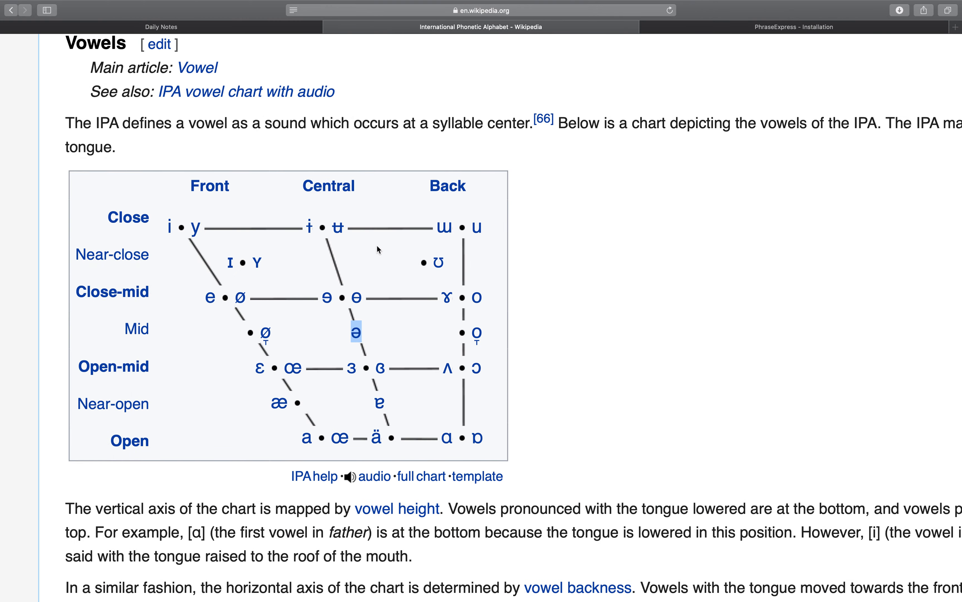
pyautogui.press('super+Tab')
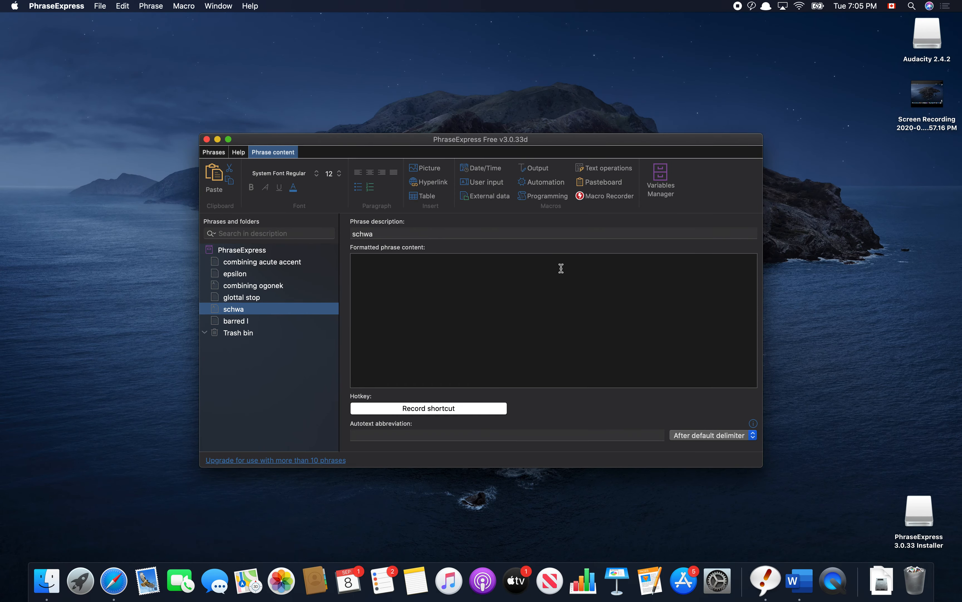
# Step: Copy the ə symbol from the opening paragraph of Wikipedia's Mid central vowel article into the schwa phrase's content in PhraseExpress
pyautogui.press('super+Tab')
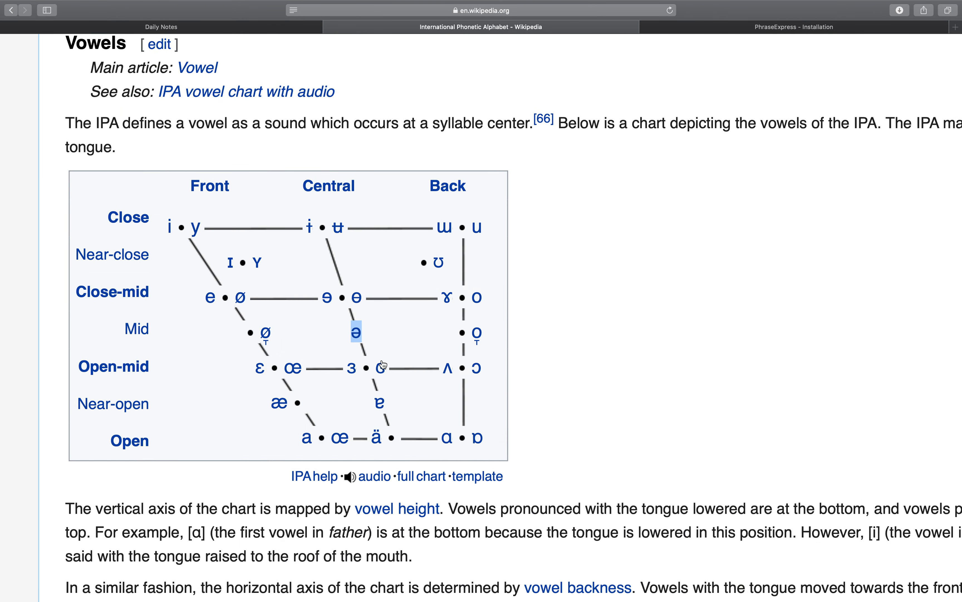
pyautogui.click(356, 334)
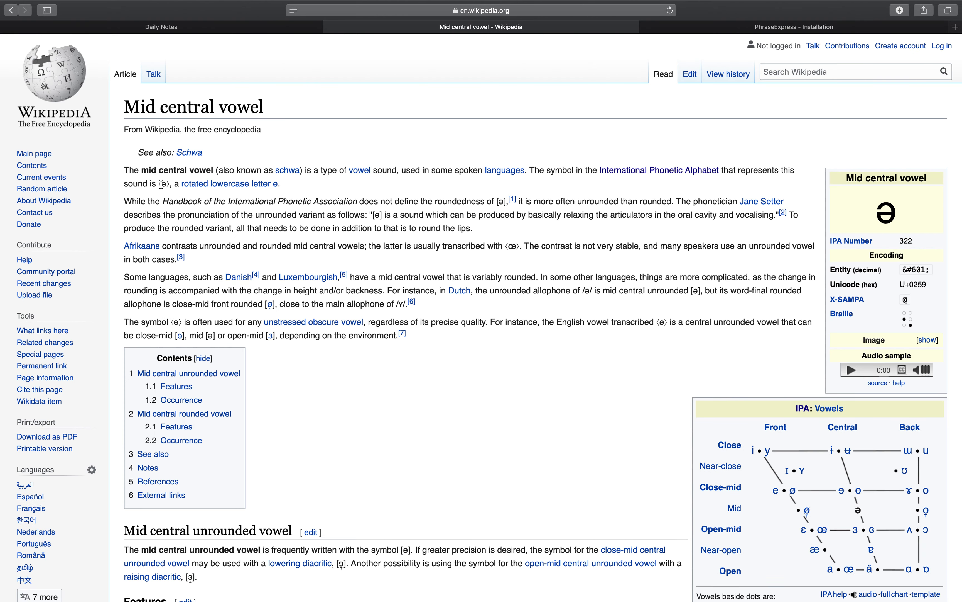
pyautogui.moveTo(162, 184); pyautogui.dragTo(168, 185)
pyautogui.press('super+c')
pyautogui.press('super+Tab')
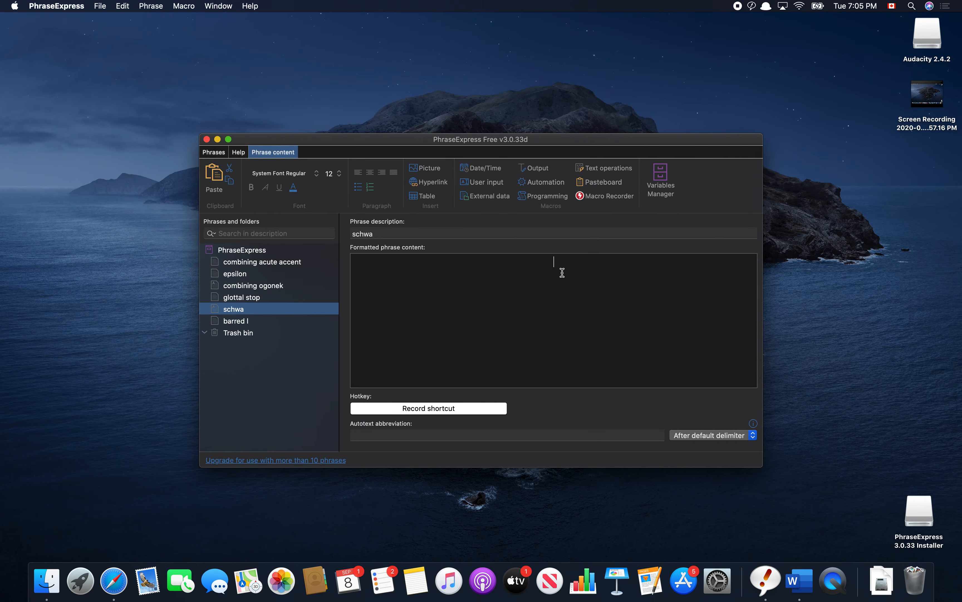
pyautogui.press('super+v')
# Step: Assign the hotkey ⌘E to the schwa phrase and set its autotext option to Execute immediately
pyautogui.click(432, 412)
pyautogui.press('super+e')
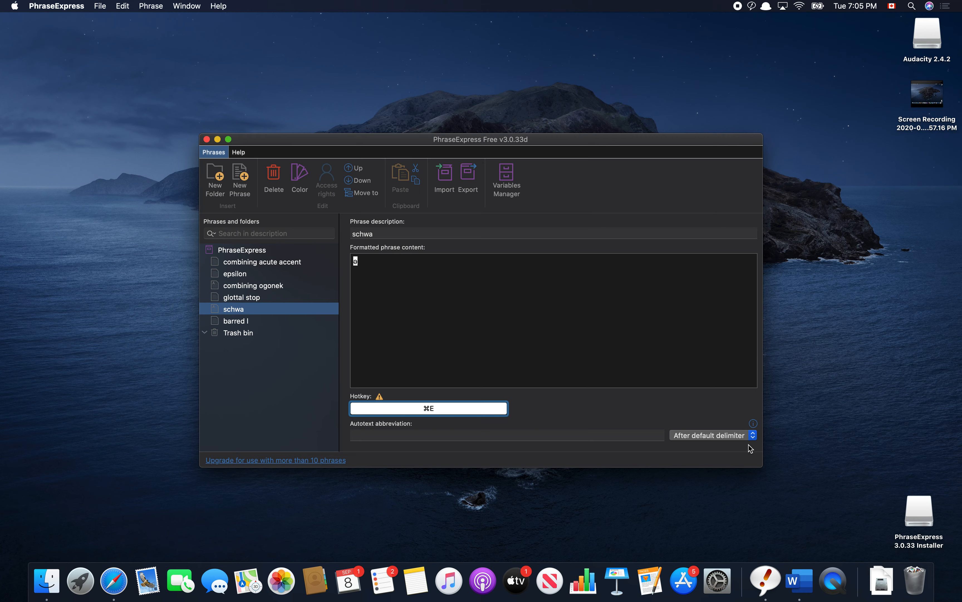
pyautogui.click(752, 435)
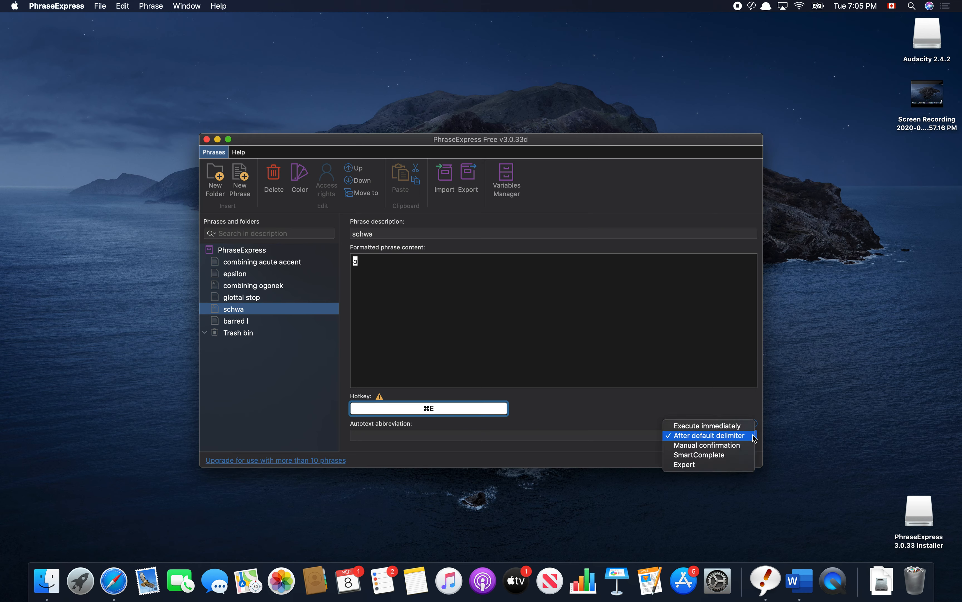
pyautogui.click(737, 426)
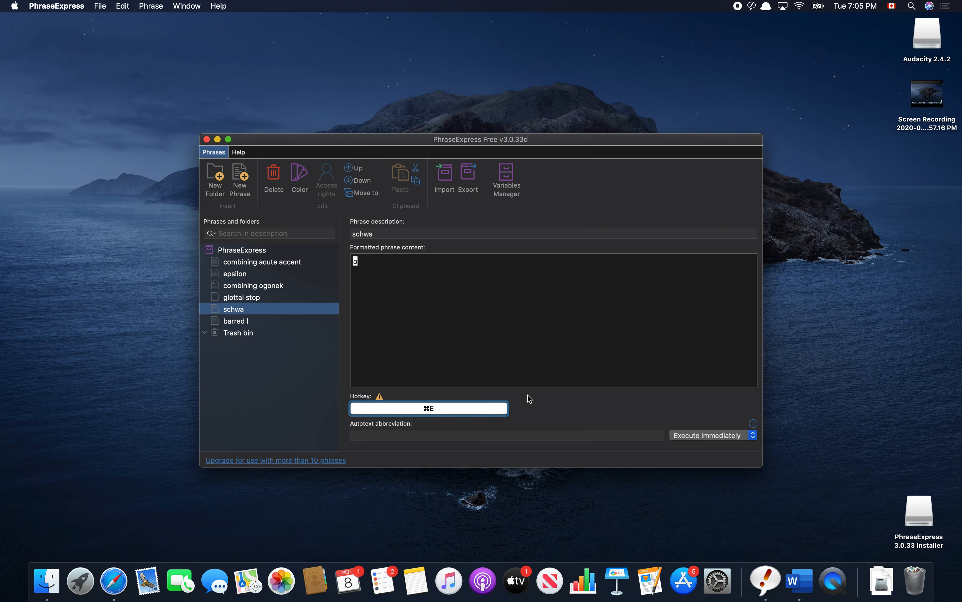
# Step: Check the barred l, schwa and glottal stop phrases in the phrase list
pyautogui.click(252, 323)
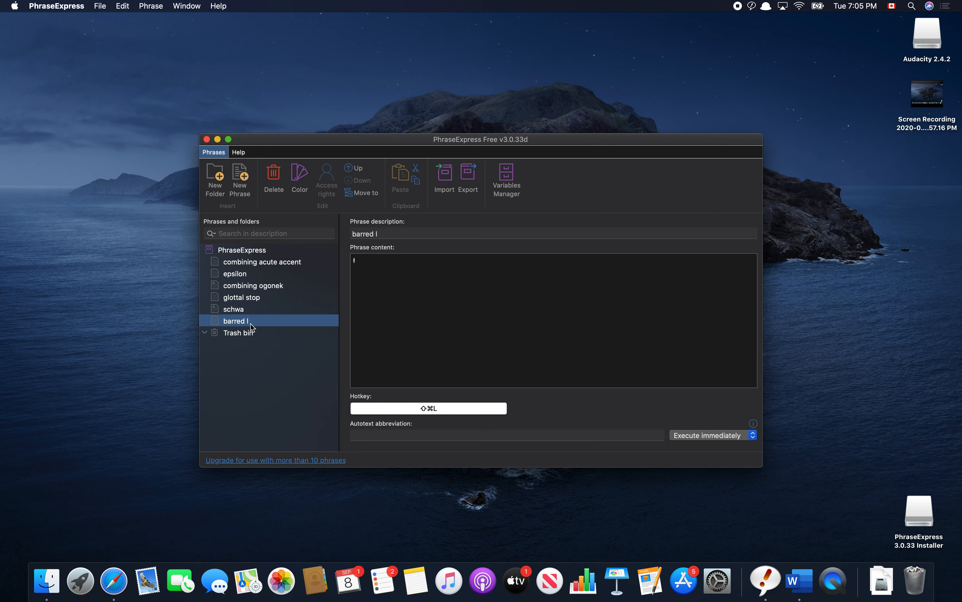
pyautogui.click(237, 311)
pyautogui.click(249, 299)
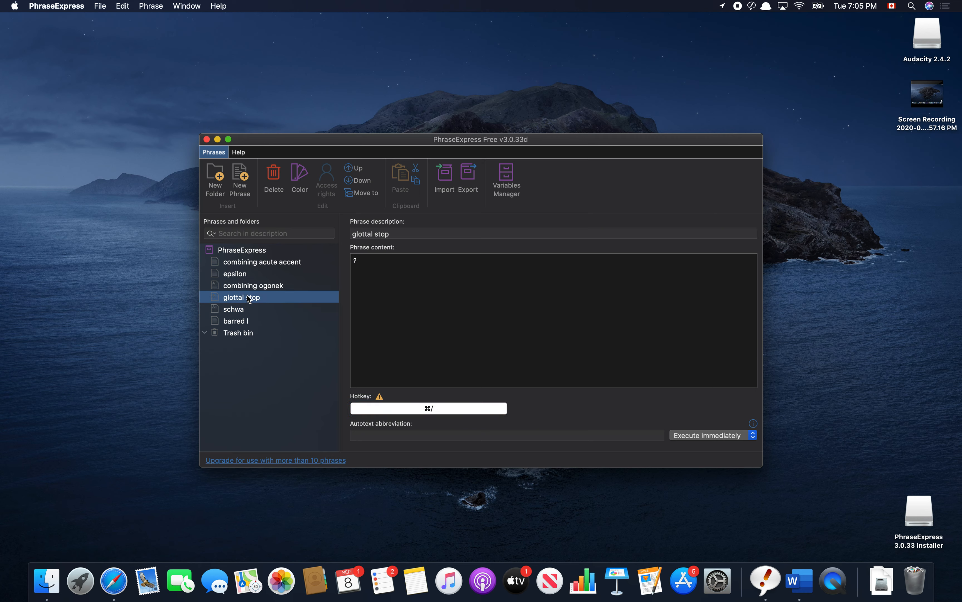
# Step: In the browser's Daily Notes page, insert ə directly after ʔ at the end of the "Here are shortcut keys" line
pyautogui.press('super+Tab')
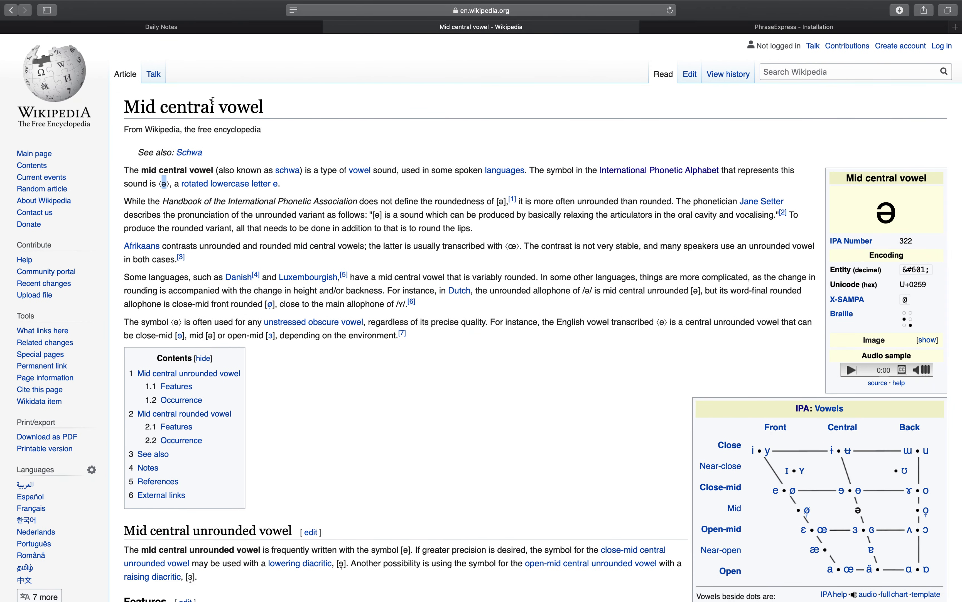
pyautogui.click(184, 27)
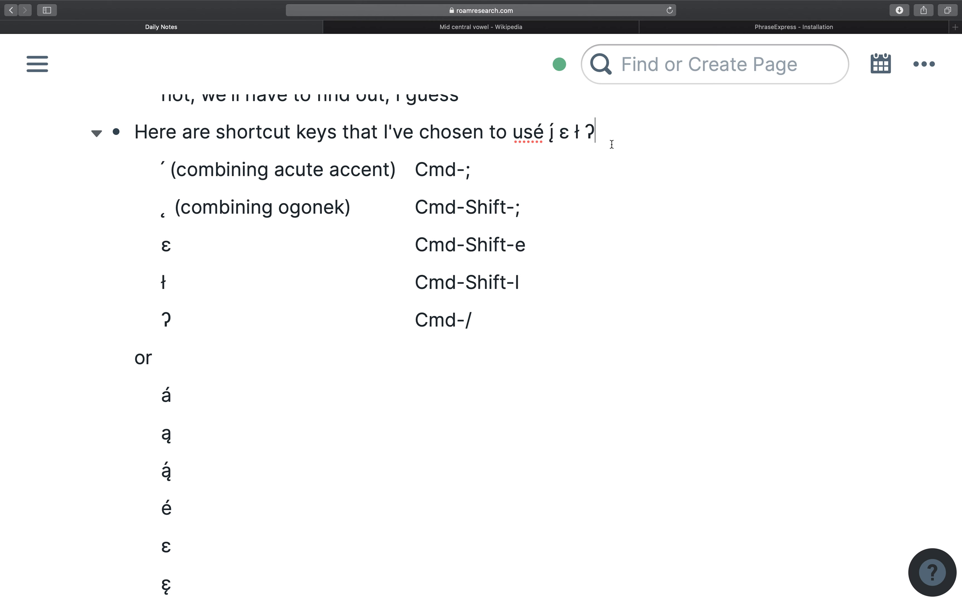
pyautogui.press('super+v')
pyautogui.moveTo(607, 138); pyautogui.dragTo(599, 137)
pyautogui.click(622, 136)
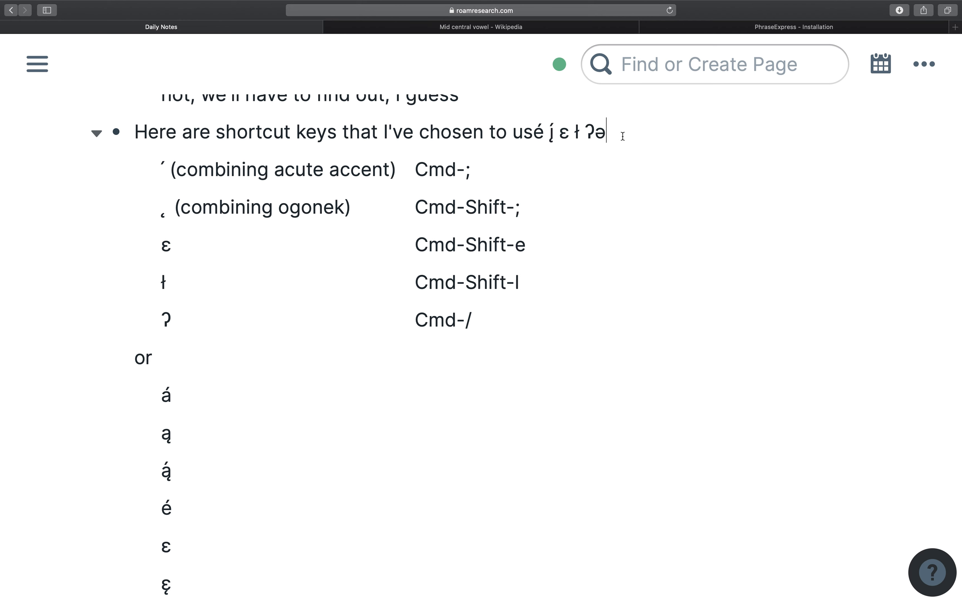